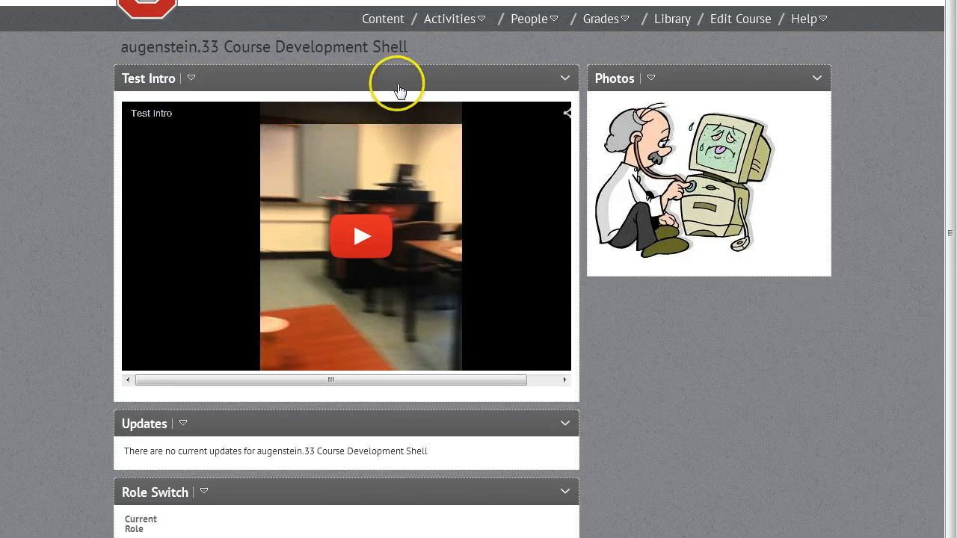
# Open the quizzes' Question Library and start a new Multi-Select Question
pyautogui.click(471, 30)
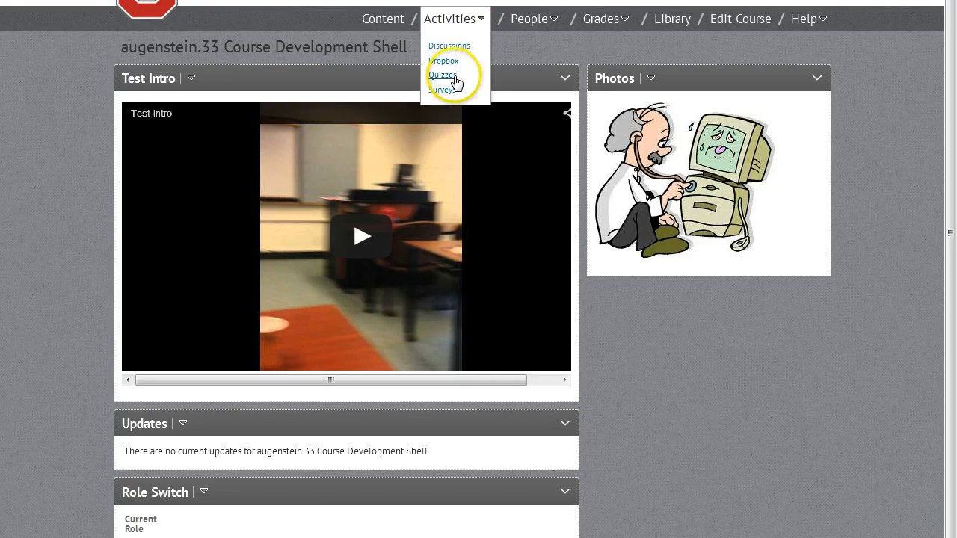
pyautogui.click(453, 80)
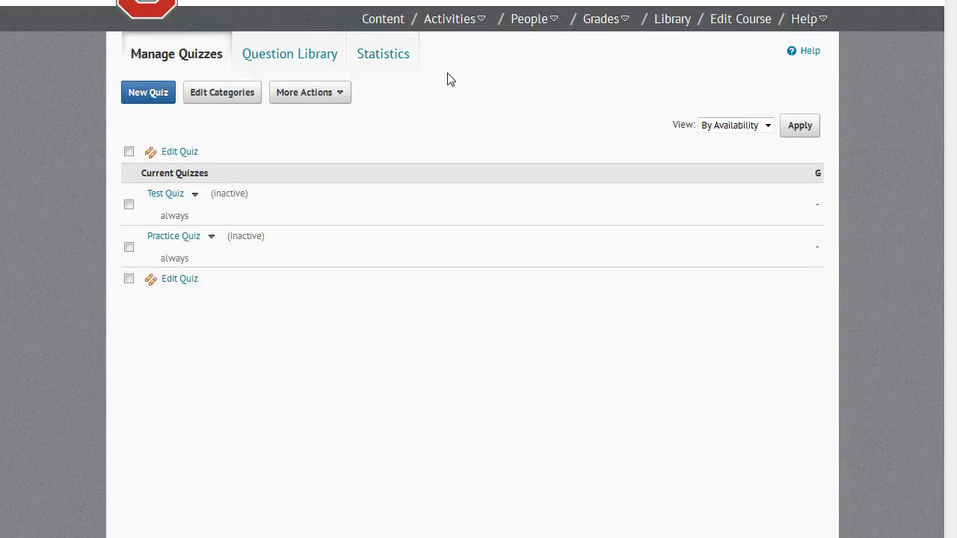
pyautogui.click(299, 66)
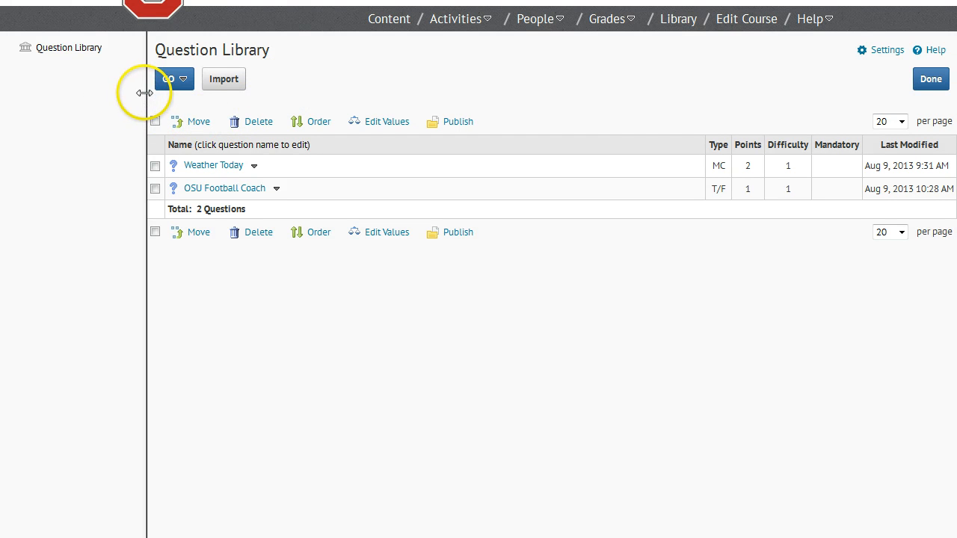
pyautogui.click(180, 82)
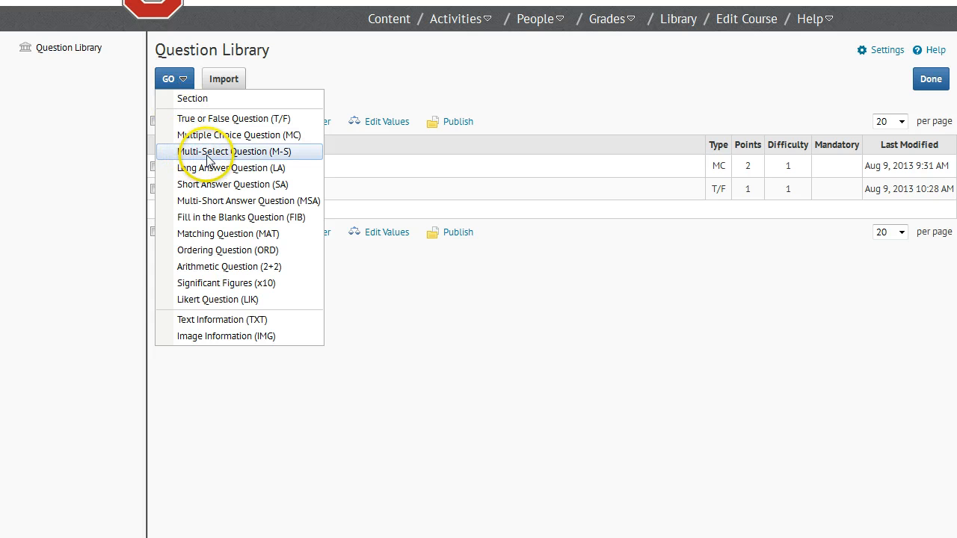
pyautogui.click(257, 157)
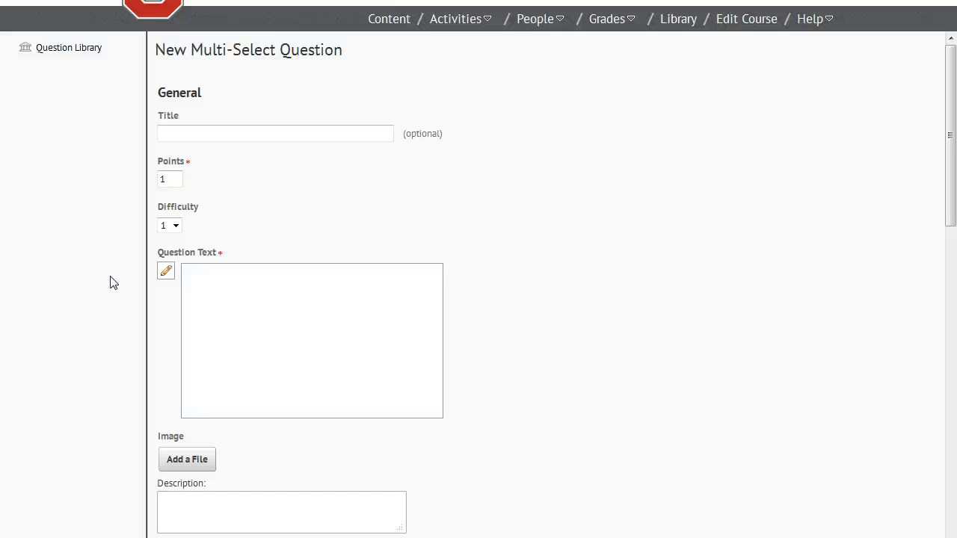
# Title the question "Supported Software" and set it to 5 points with difficulty 4
pyautogui.click(204, 135)
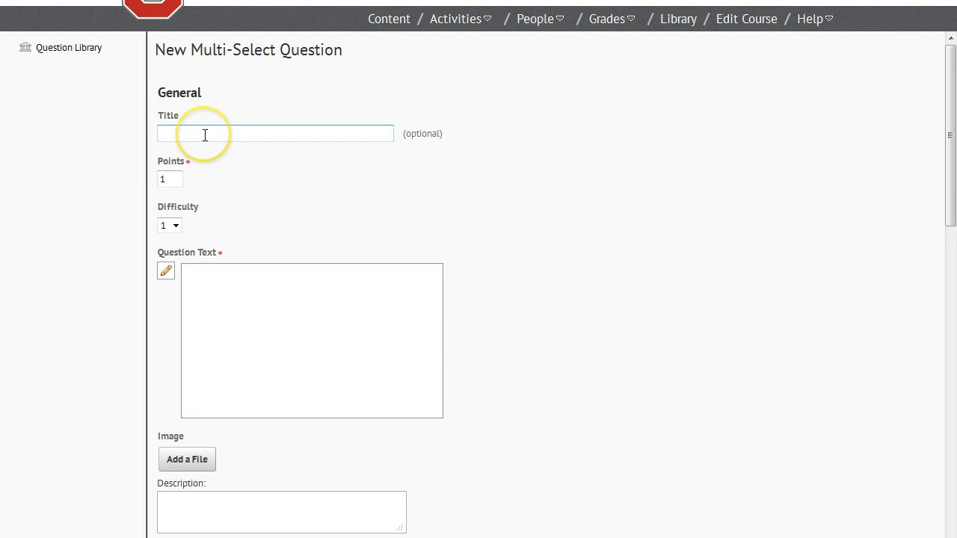
pyautogui.click(205, 134)
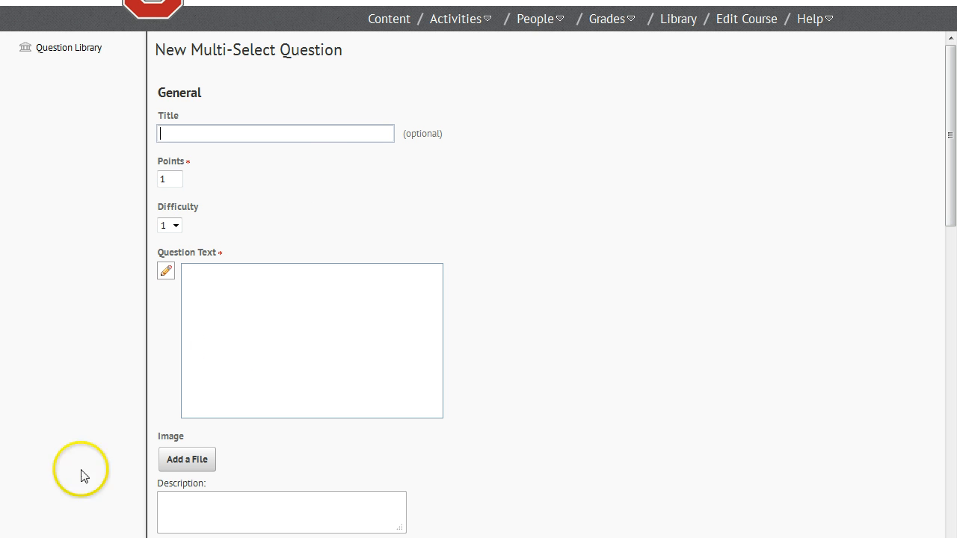
pyautogui.write('Supported Software')
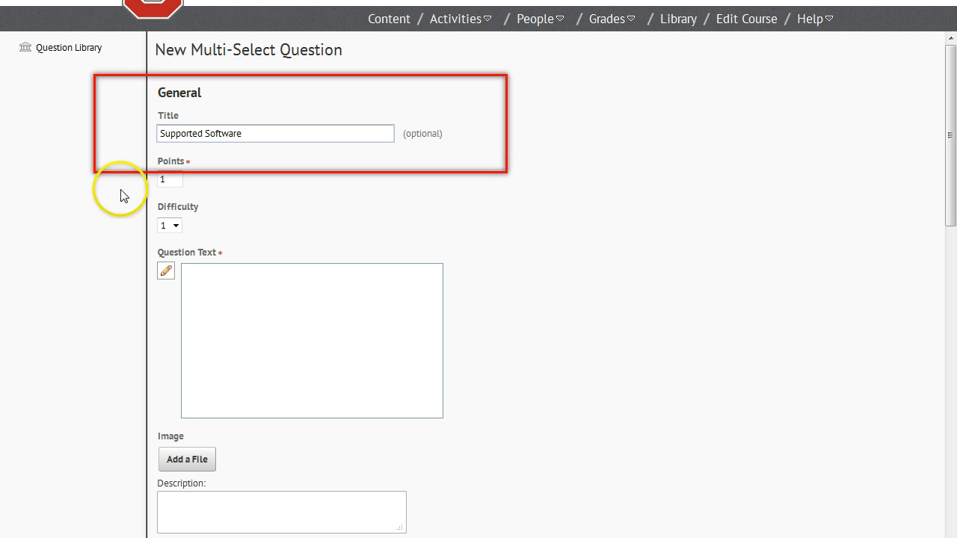
pyautogui.click(179, 180)
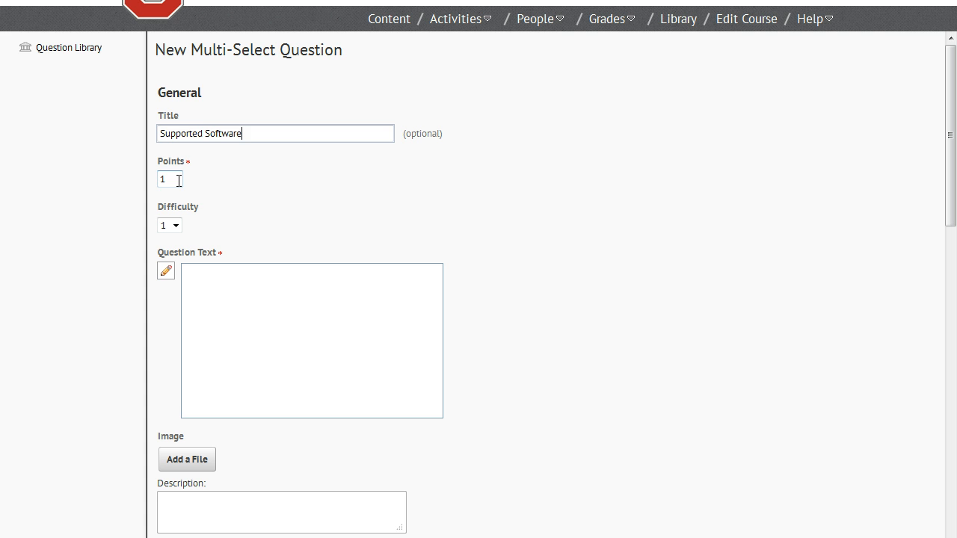
pyautogui.click(179, 180)
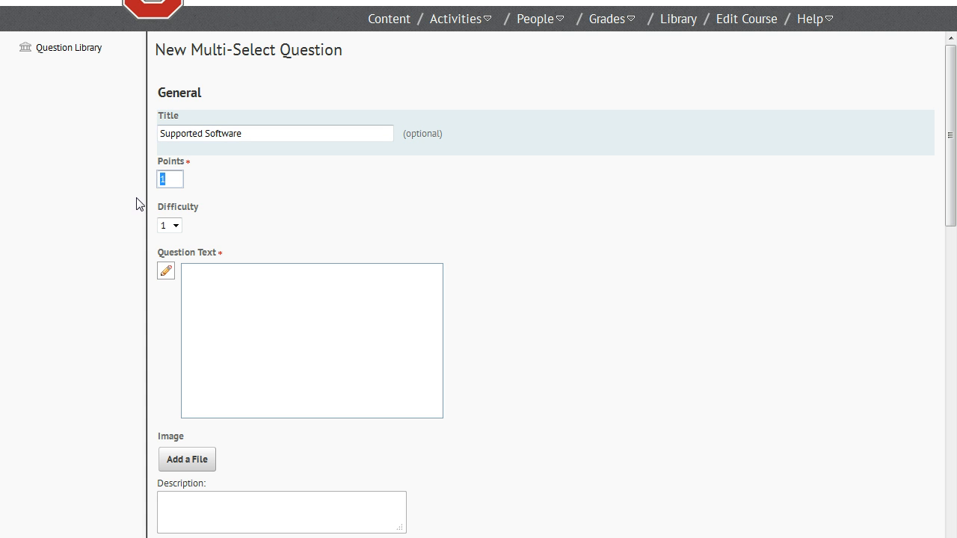
pyautogui.write('5')
pyautogui.click(146, 233)
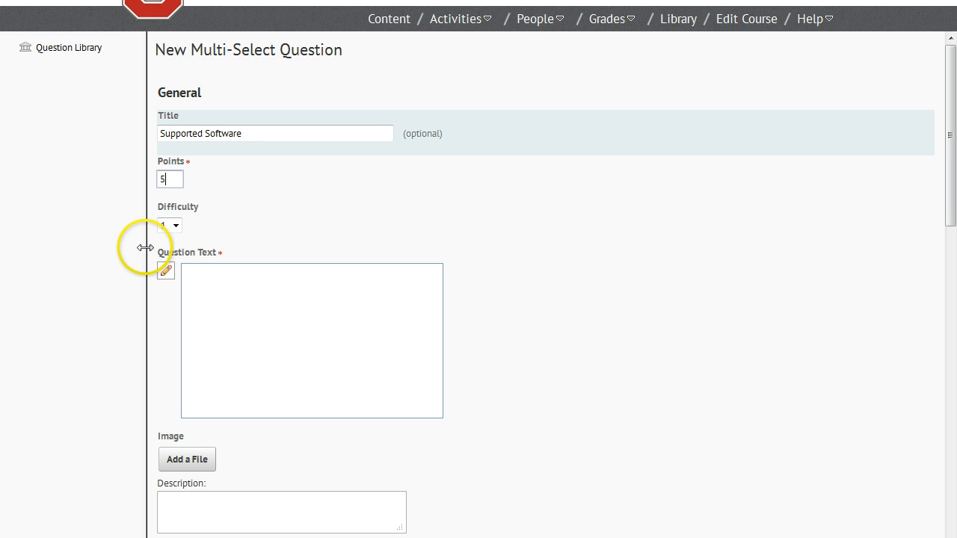
pyautogui.click(177, 229)
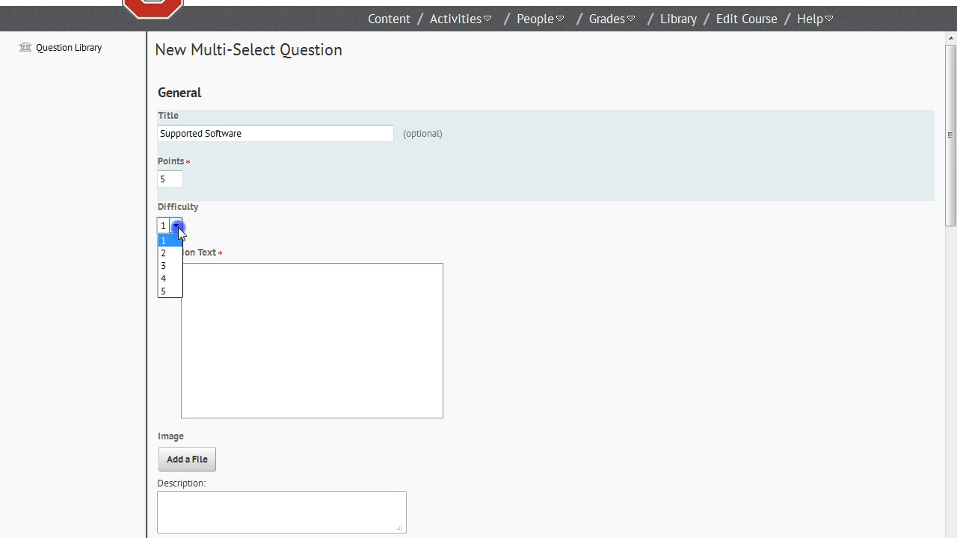
pyautogui.click(171, 279)
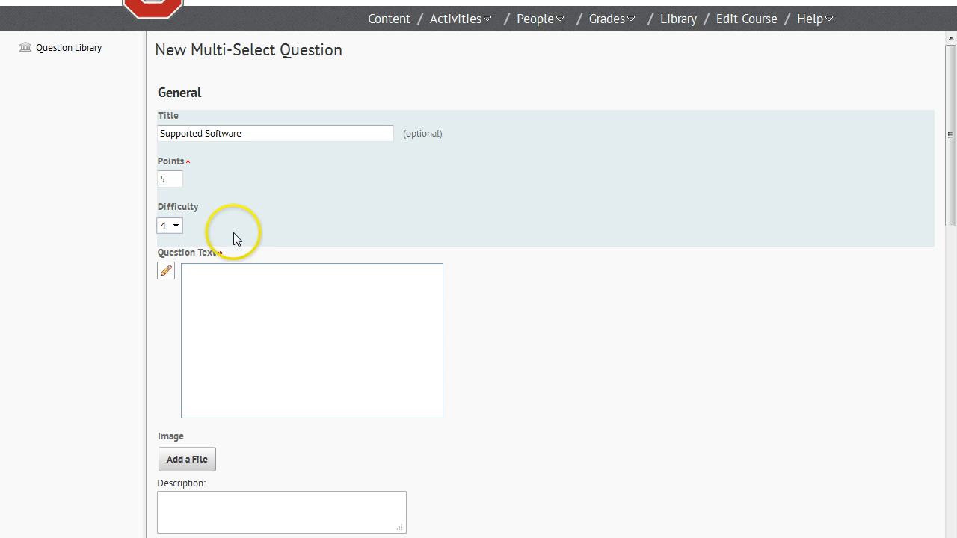
# Paste the question text asking which software programs OSU supports, and insert "answers" after "Please choose all"
pyautogui.click(221, 325)
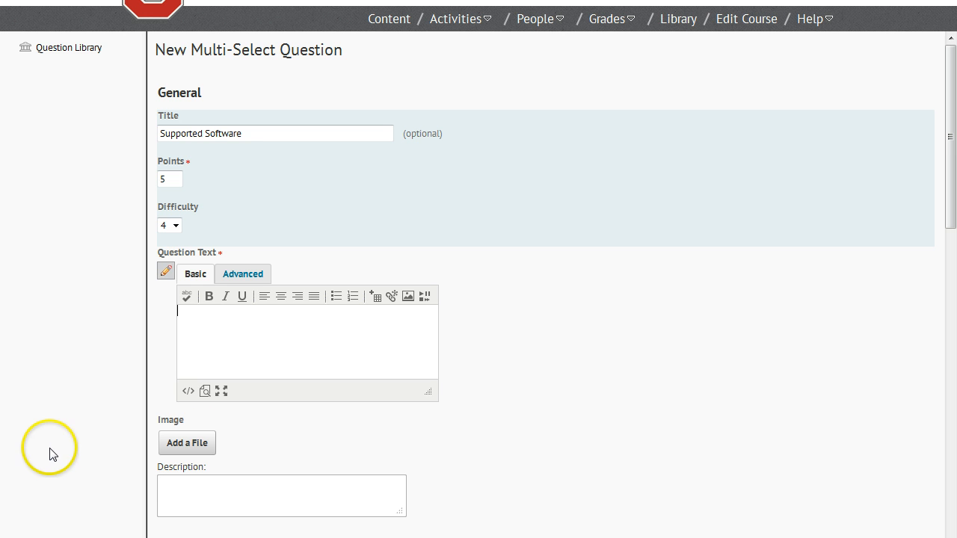
pyautogui.write('Which of the following are software programs that OSU supports?  Please choose all that are correct.  If even one of your selections is incorrect, you will receive 0 points for this question.')
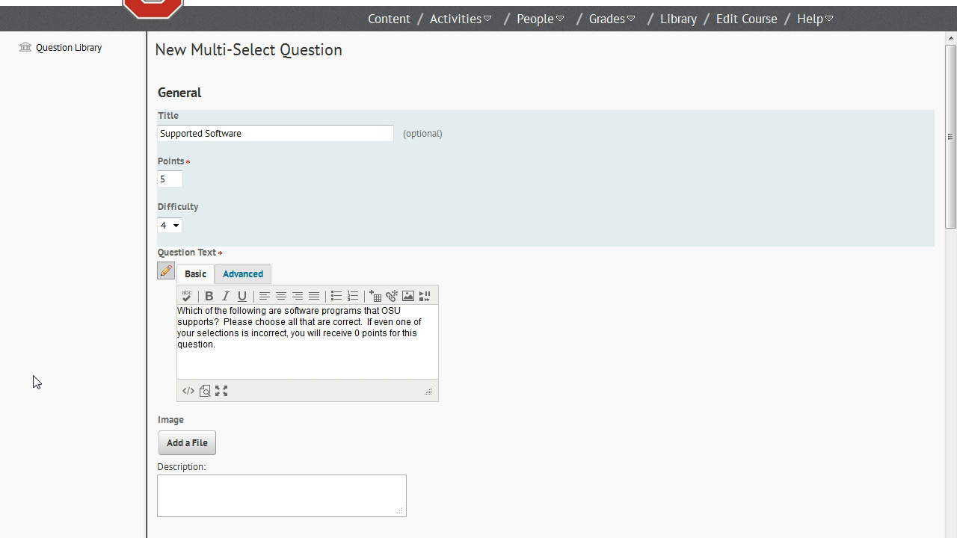
pyautogui.click(300, 323)
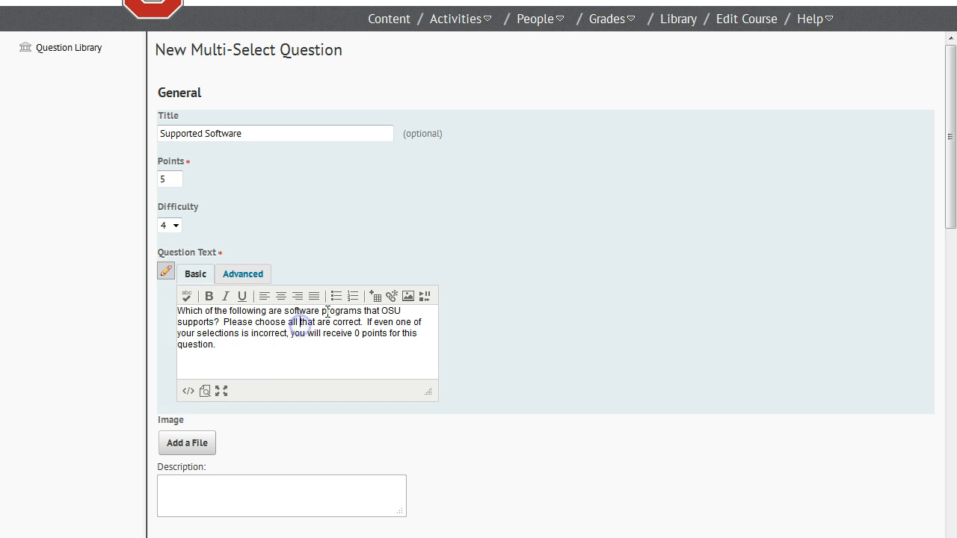
pyautogui.write('answers')
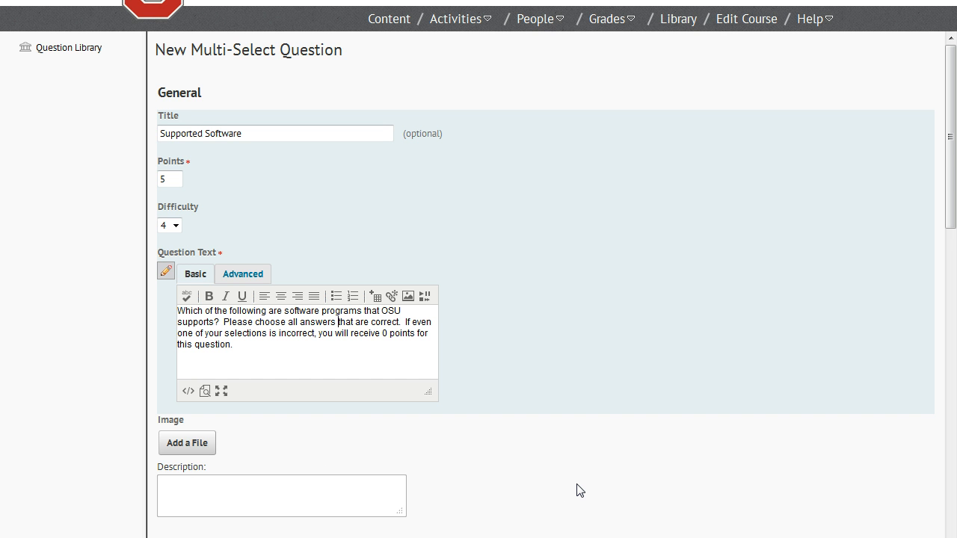
# Set the answer enumeration to (a, b, c, d, e, f, ...) and enable Randomize options
pyautogui.scroll(-5, 580, 489)
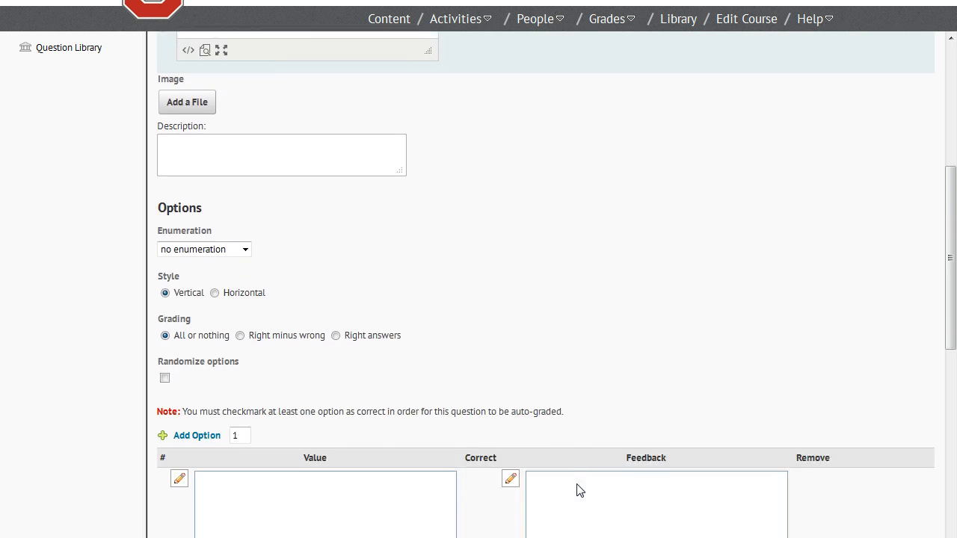
pyautogui.scroll(-2, 579, 490)
pyautogui.scroll(-2, 579, 489)
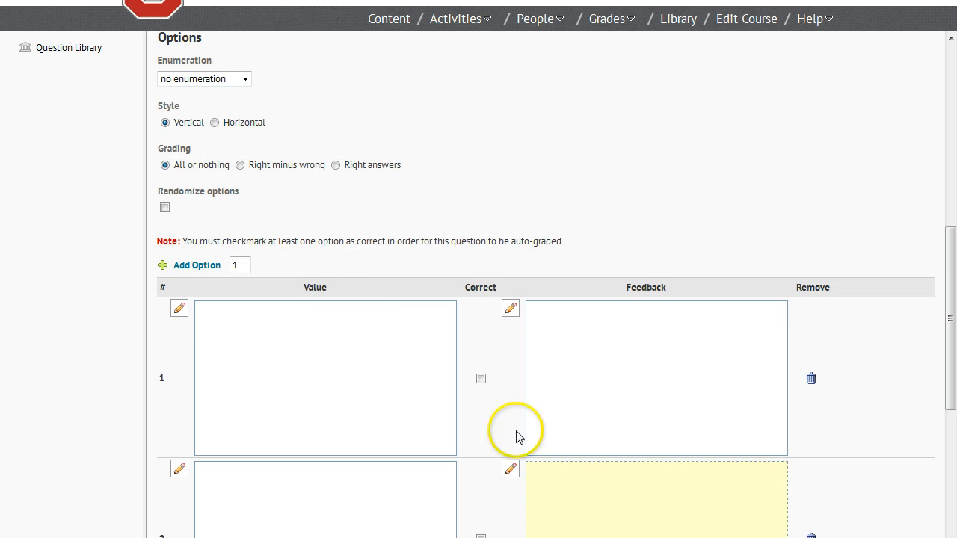
pyautogui.click(245, 80)
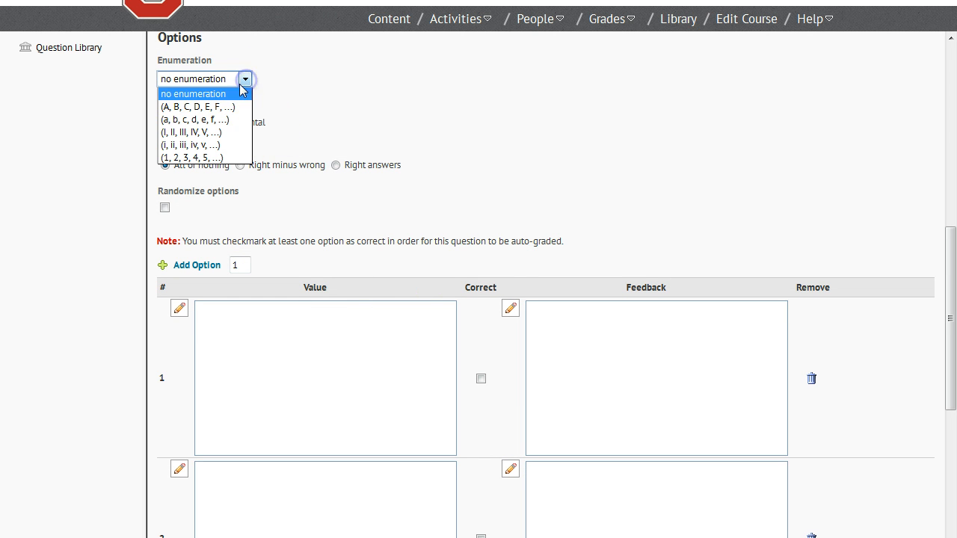
pyautogui.click(217, 122)
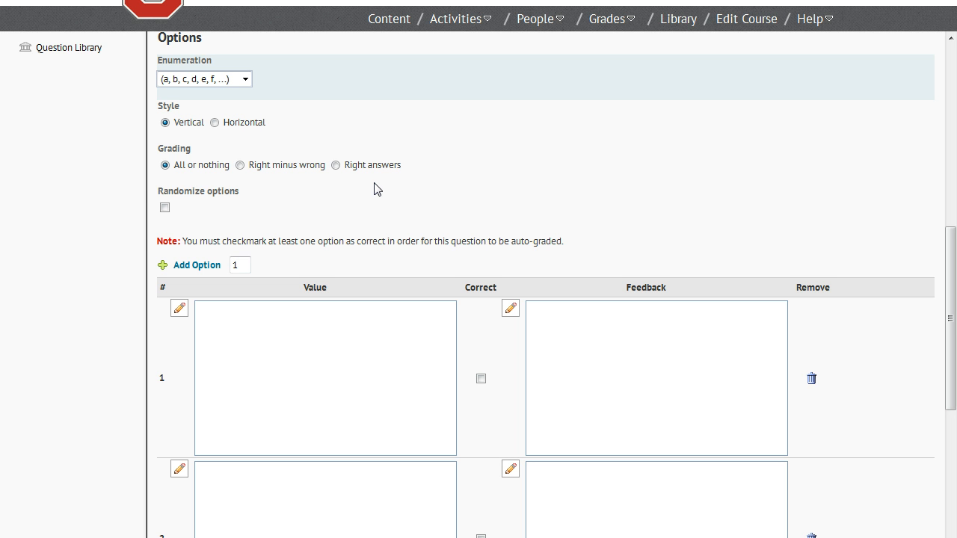
pyautogui.click(165, 209)
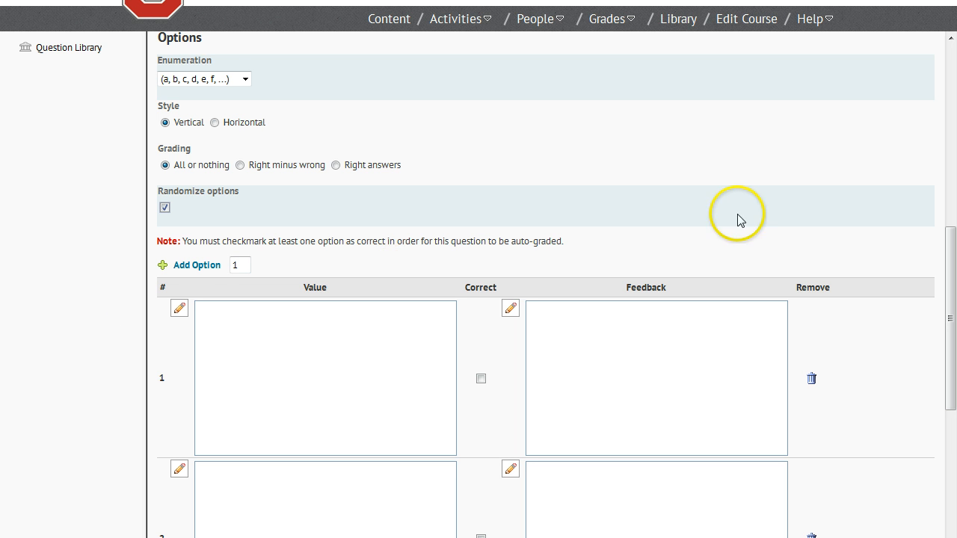
# Enter iPeer, Panopto, AdobeConnect and YouTube as answer options and mark the first three as correct
pyautogui.moveTo(951, 274); pyautogui.dragTo(952, 340)
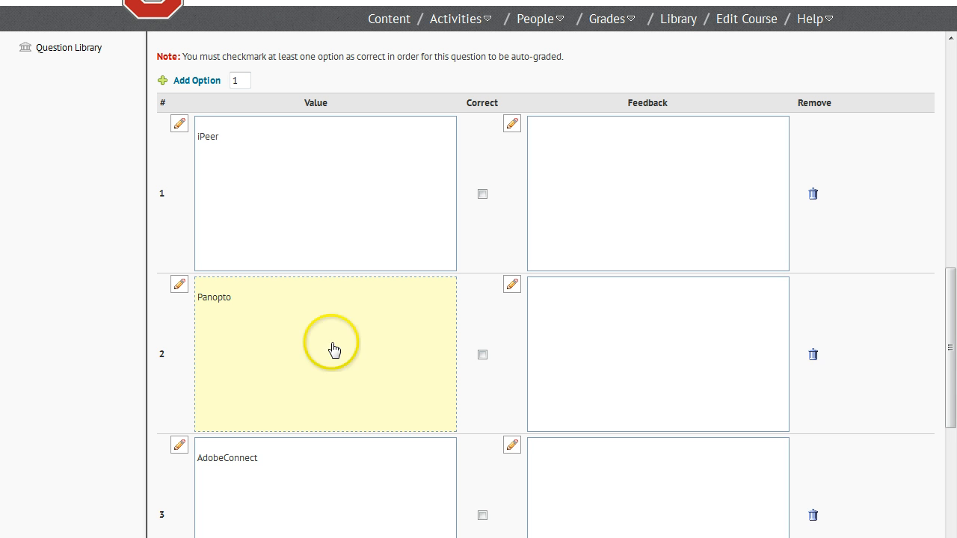
pyautogui.moveTo(951, 360)
pyautogui.mouseDown()
pyautogui.moveTo(953, 466)
pyautogui.moveTo(949, 348)
pyautogui.mouseUp()
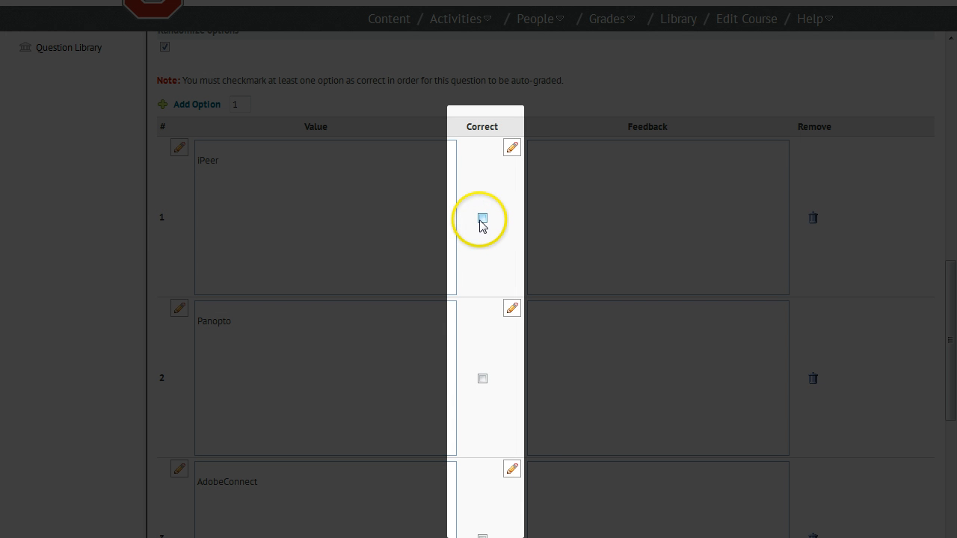
pyautogui.click(482, 218)
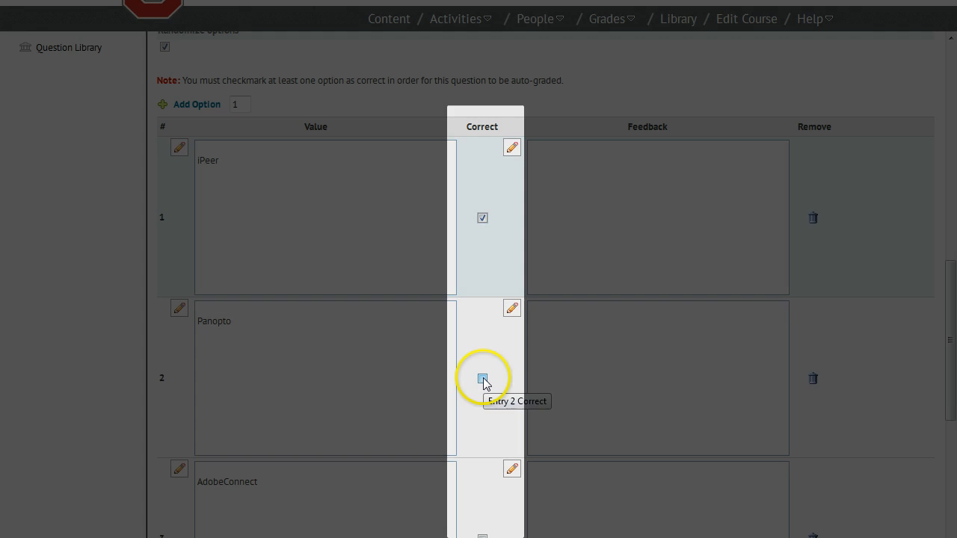
pyautogui.click(482, 379)
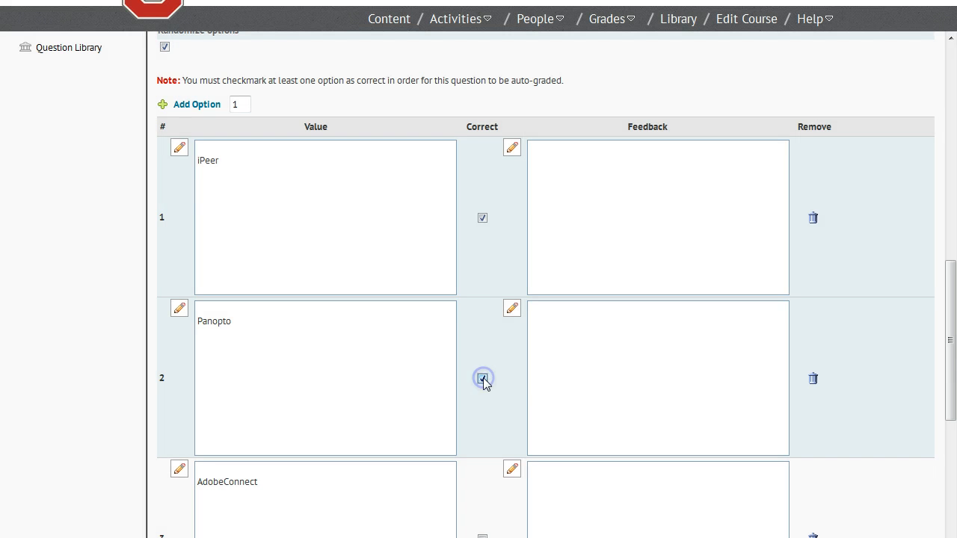
pyautogui.moveTo(952, 314); pyautogui.dragTo(953, 387)
pyautogui.click(482, 327)
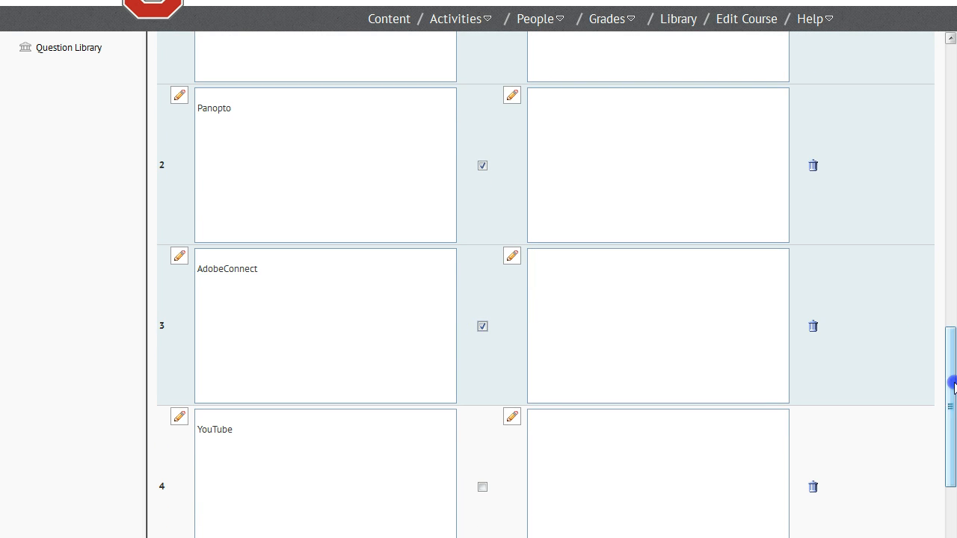
# Add feedback "Correct!", "Great!" and "Fantastic!" to the three correct answers, and a "This is not correct" IT support note for YouTube and Facebook
pyautogui.moveTo(952, 384); pyautogui.dragTo(946, 326)
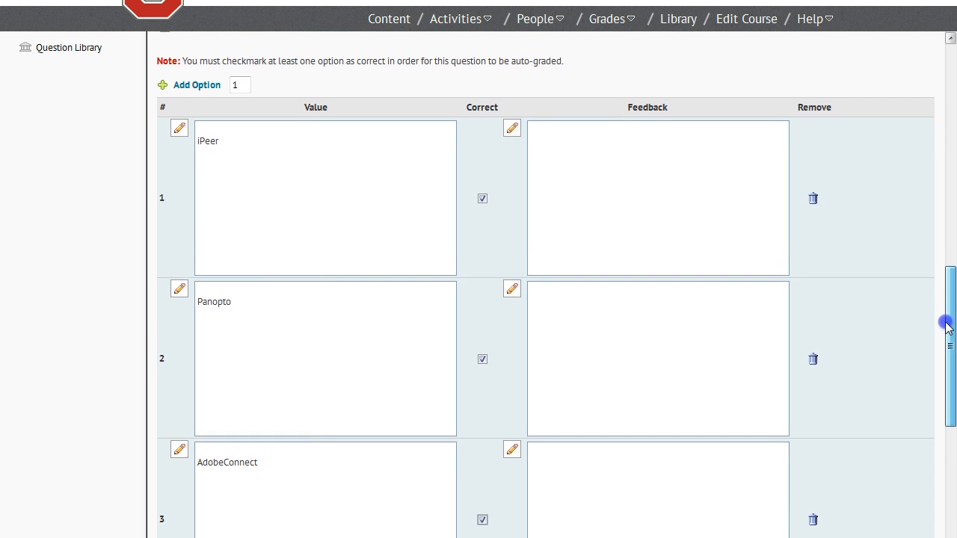
pyautogui.click(673, 246)
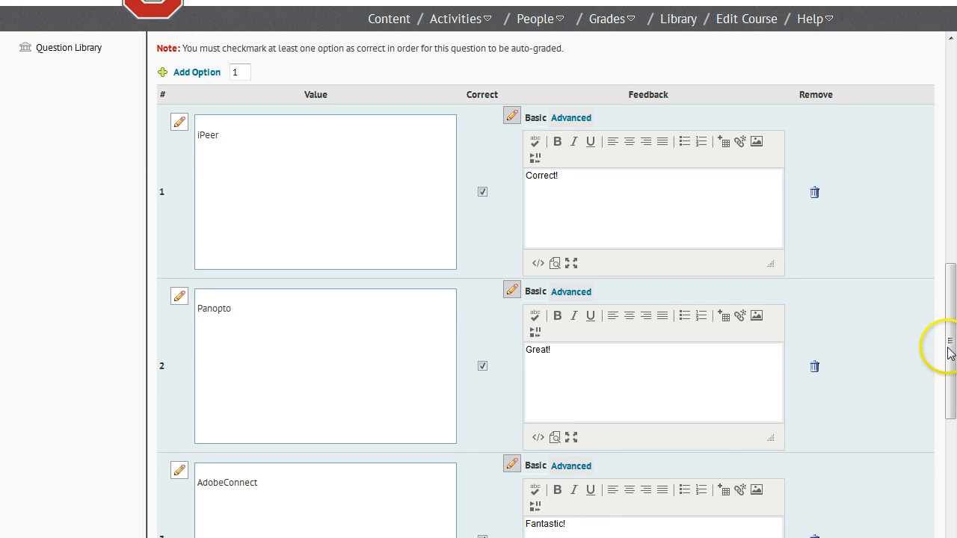
pyautogui.moveTo(954, 320); pyautogui.dragTo(954, 454)
pyautogui.click(656, 275)
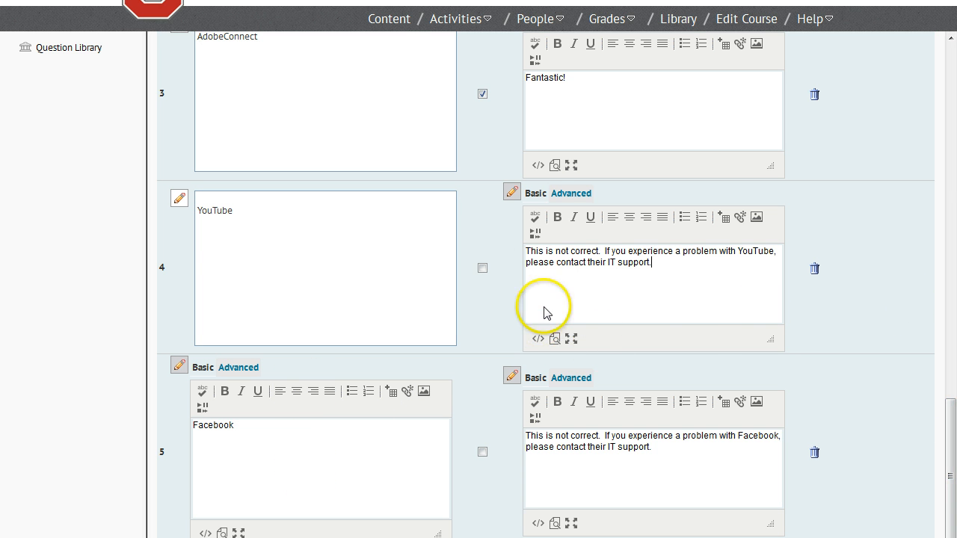
# Save the completed multi-select question to the Question Library
pyautogui.moveTo(953, 425); pyautogui.dragTo(951, 451)
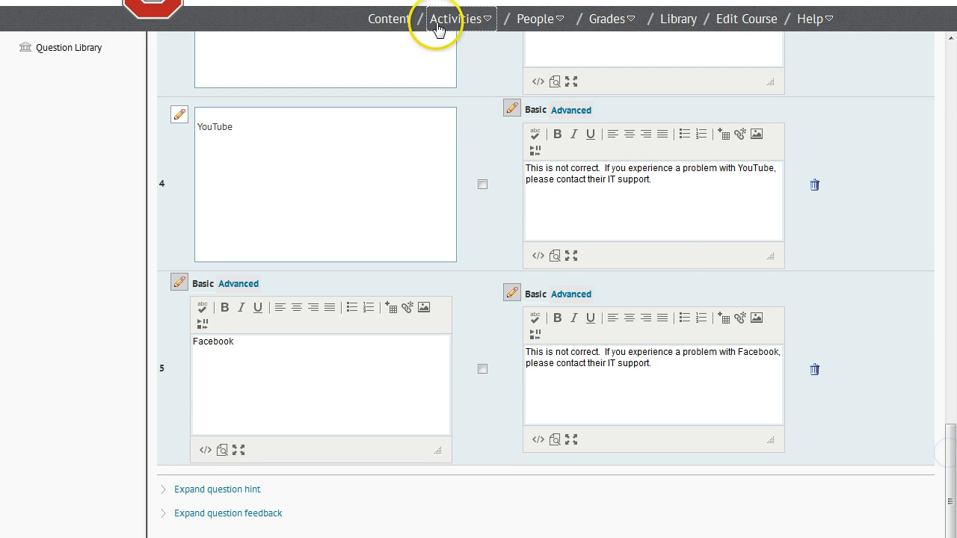
pyautogui.scroll(-2, 361, 6)
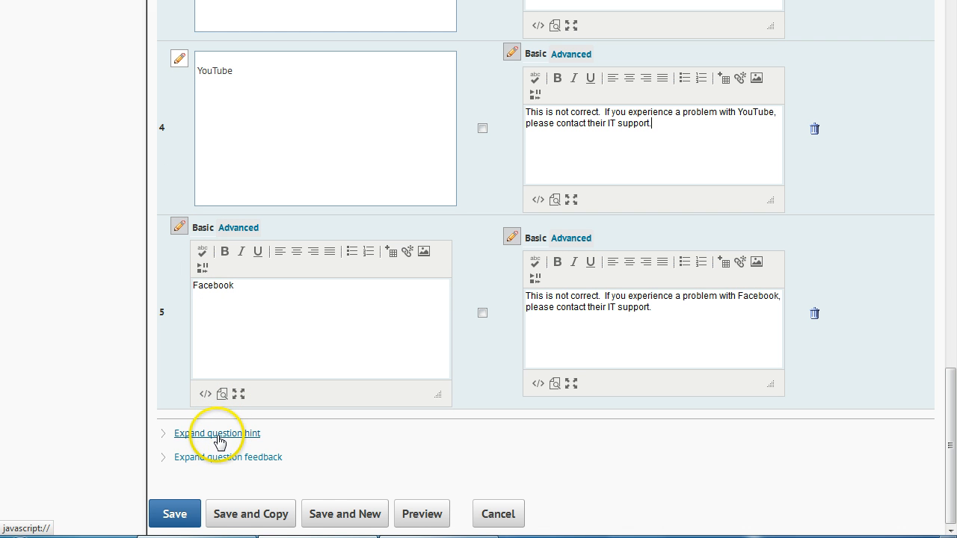
pyautogui.click(174, 515)
pyautogui.click(46, 356)
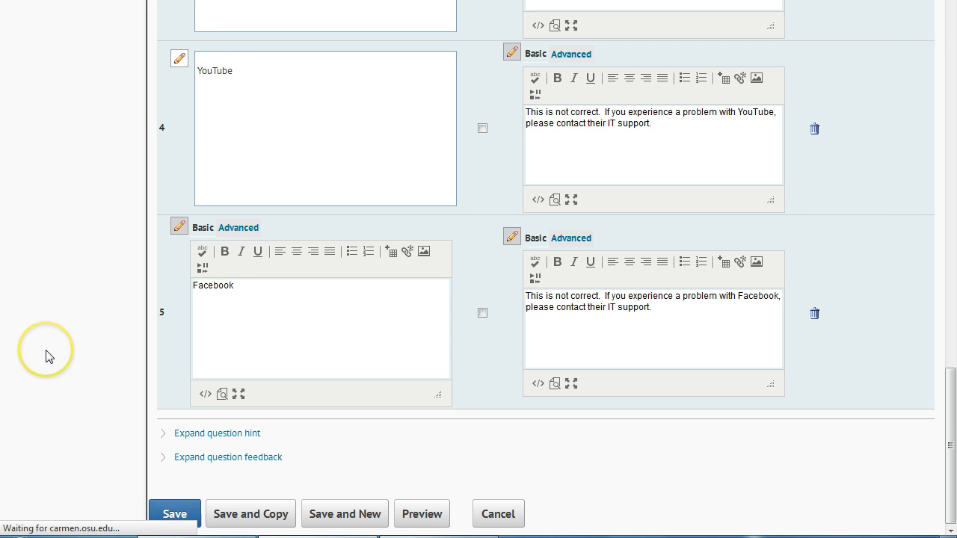